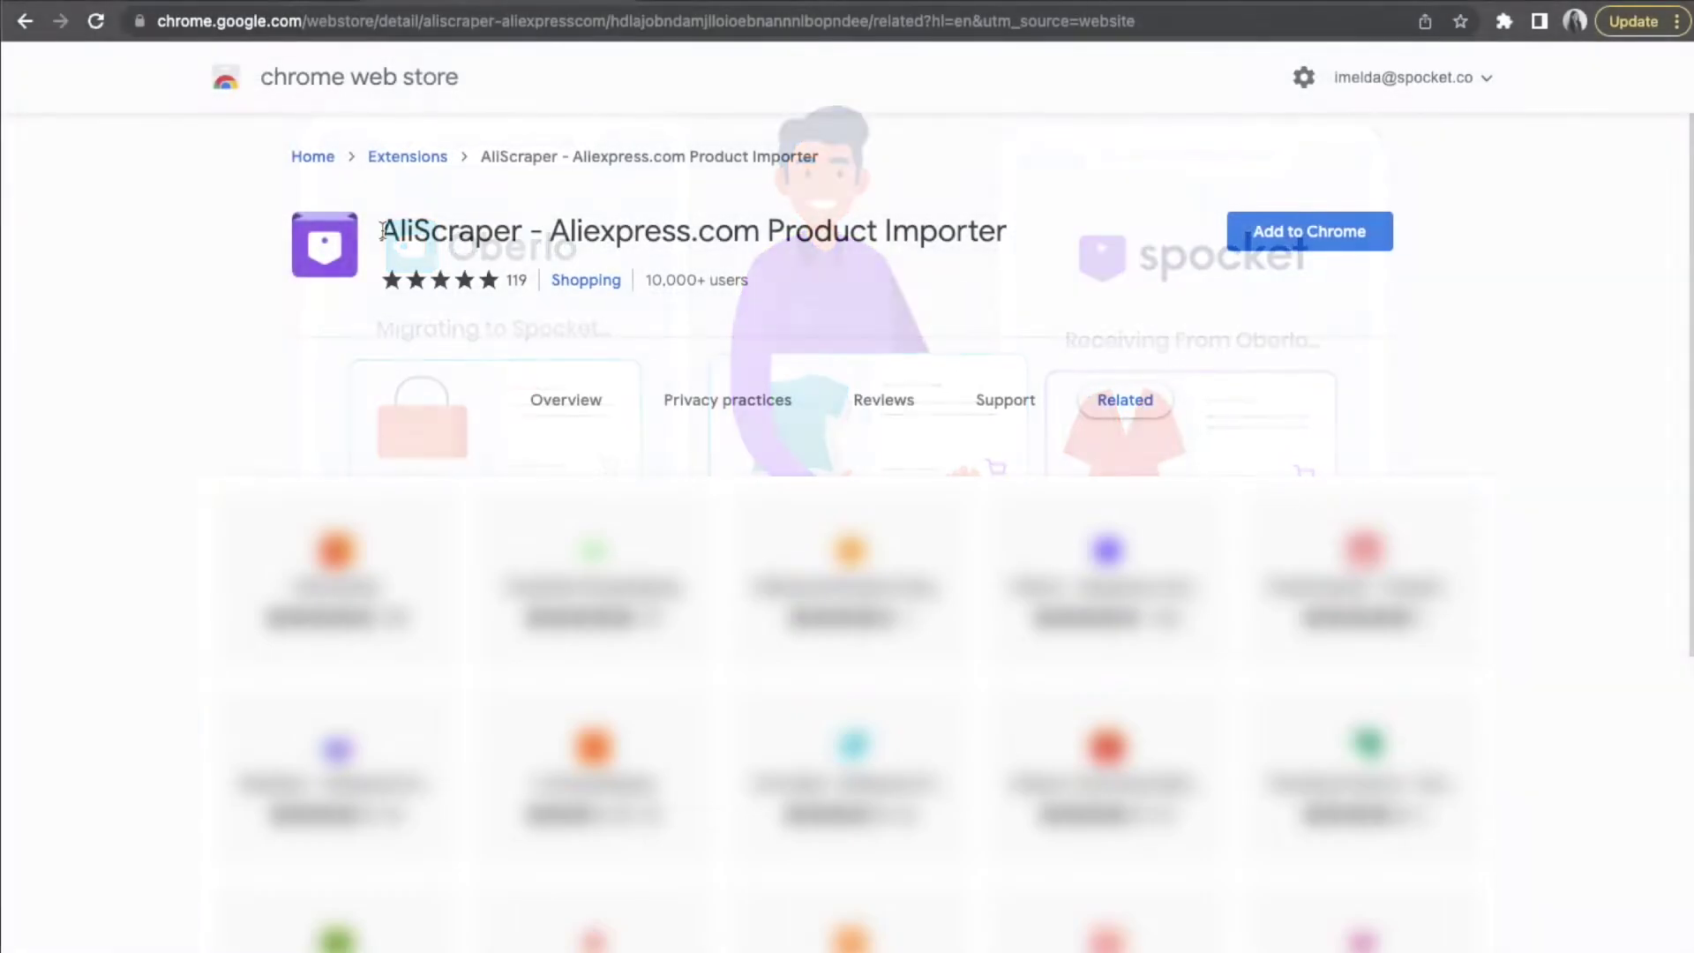
# Install the AliScraper - Aliexpress.com Product Importer extension from the Chrome Web Store.
pyautogui.moveTo(381, 232); pyautogui.dragTo(1047, 240)
pyautogui.click(1278, 234)
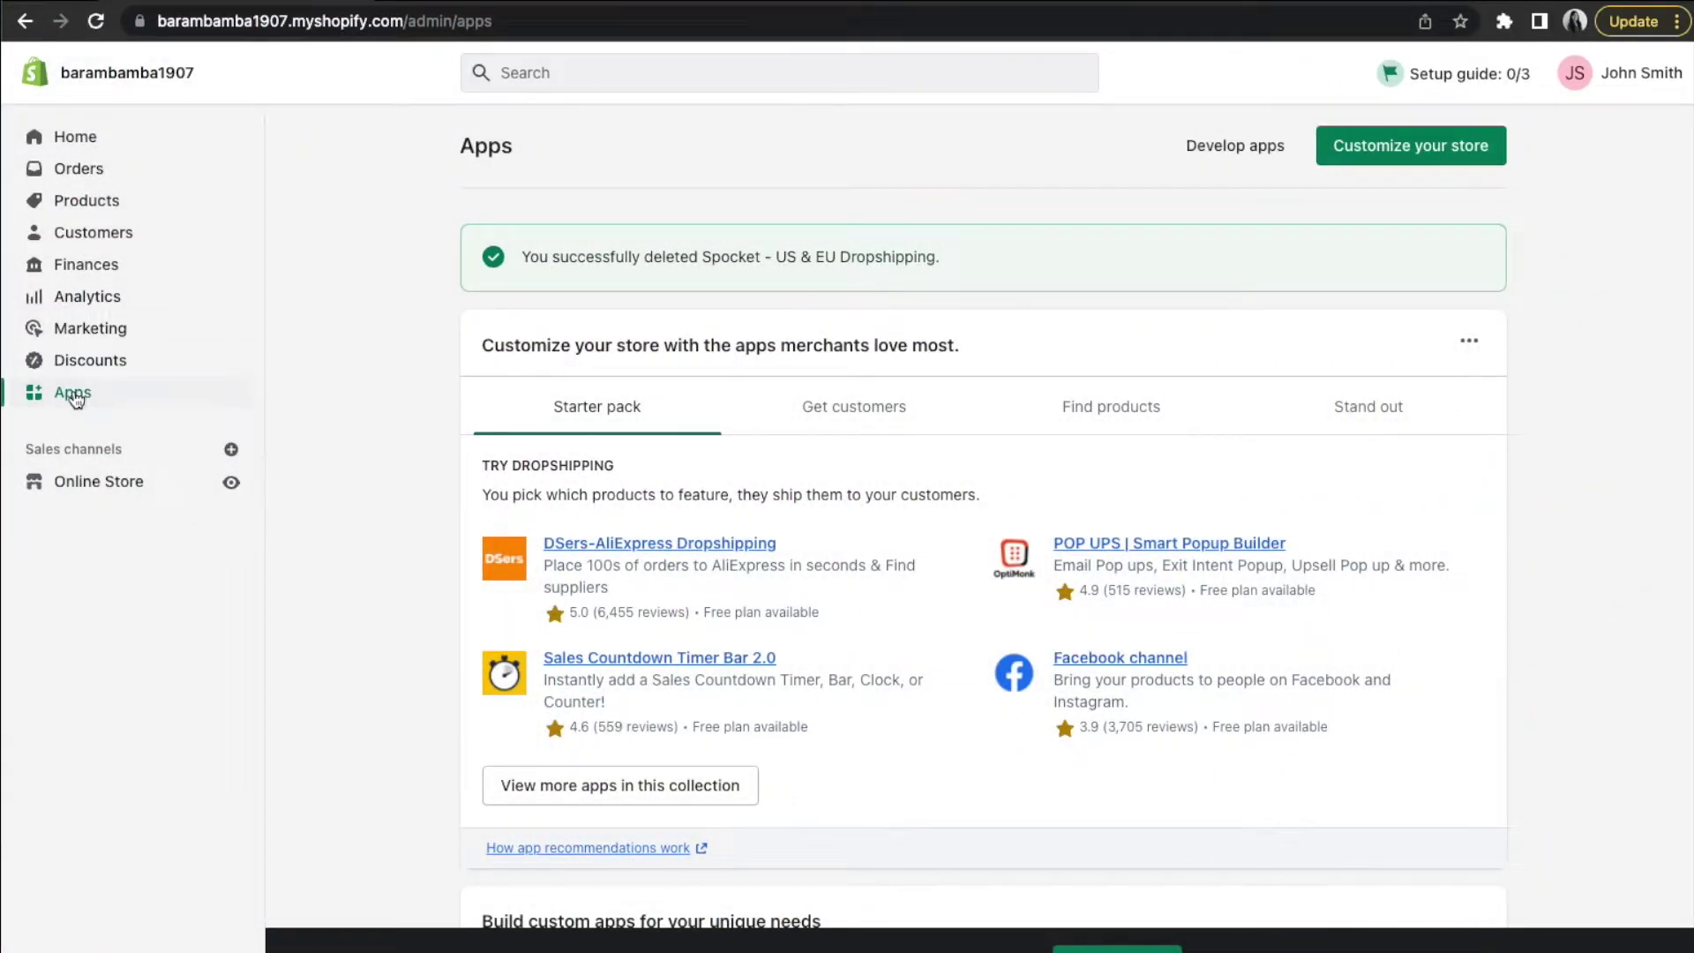
# Find 'spocket' in the Shopify App Store and install Spocket - US & EU Dropshipping.
pyautogui.click(1470, 157)
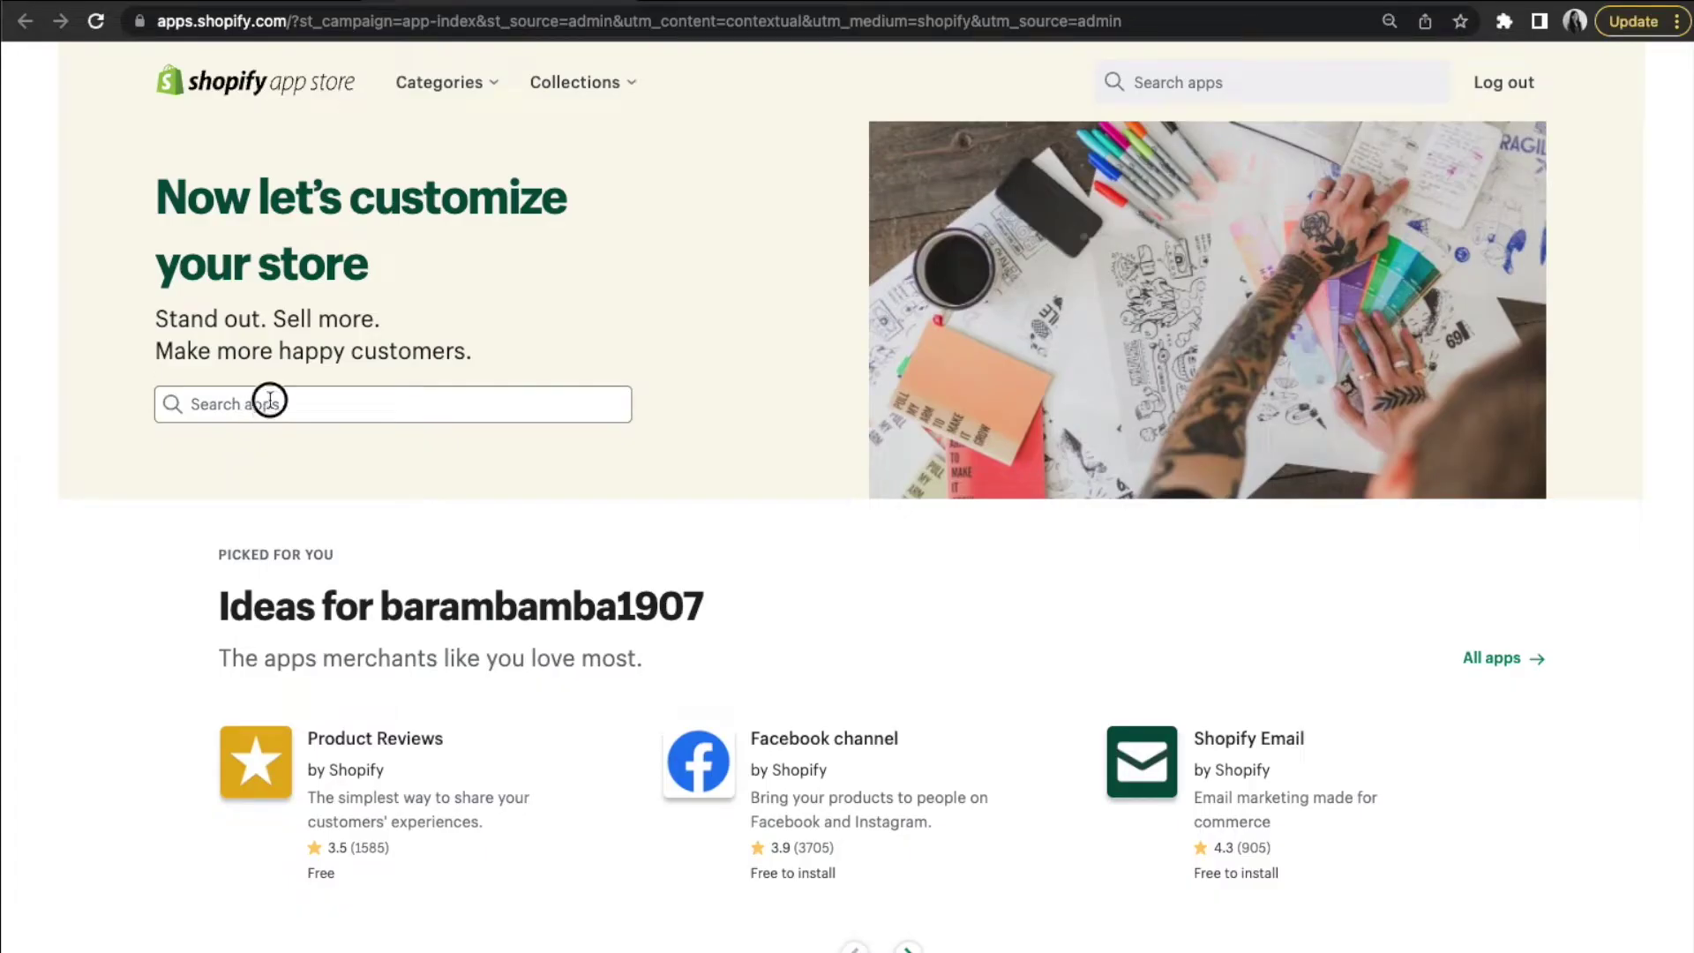
pyautogui.click(255, 405)
pyautogui.write('spocket')
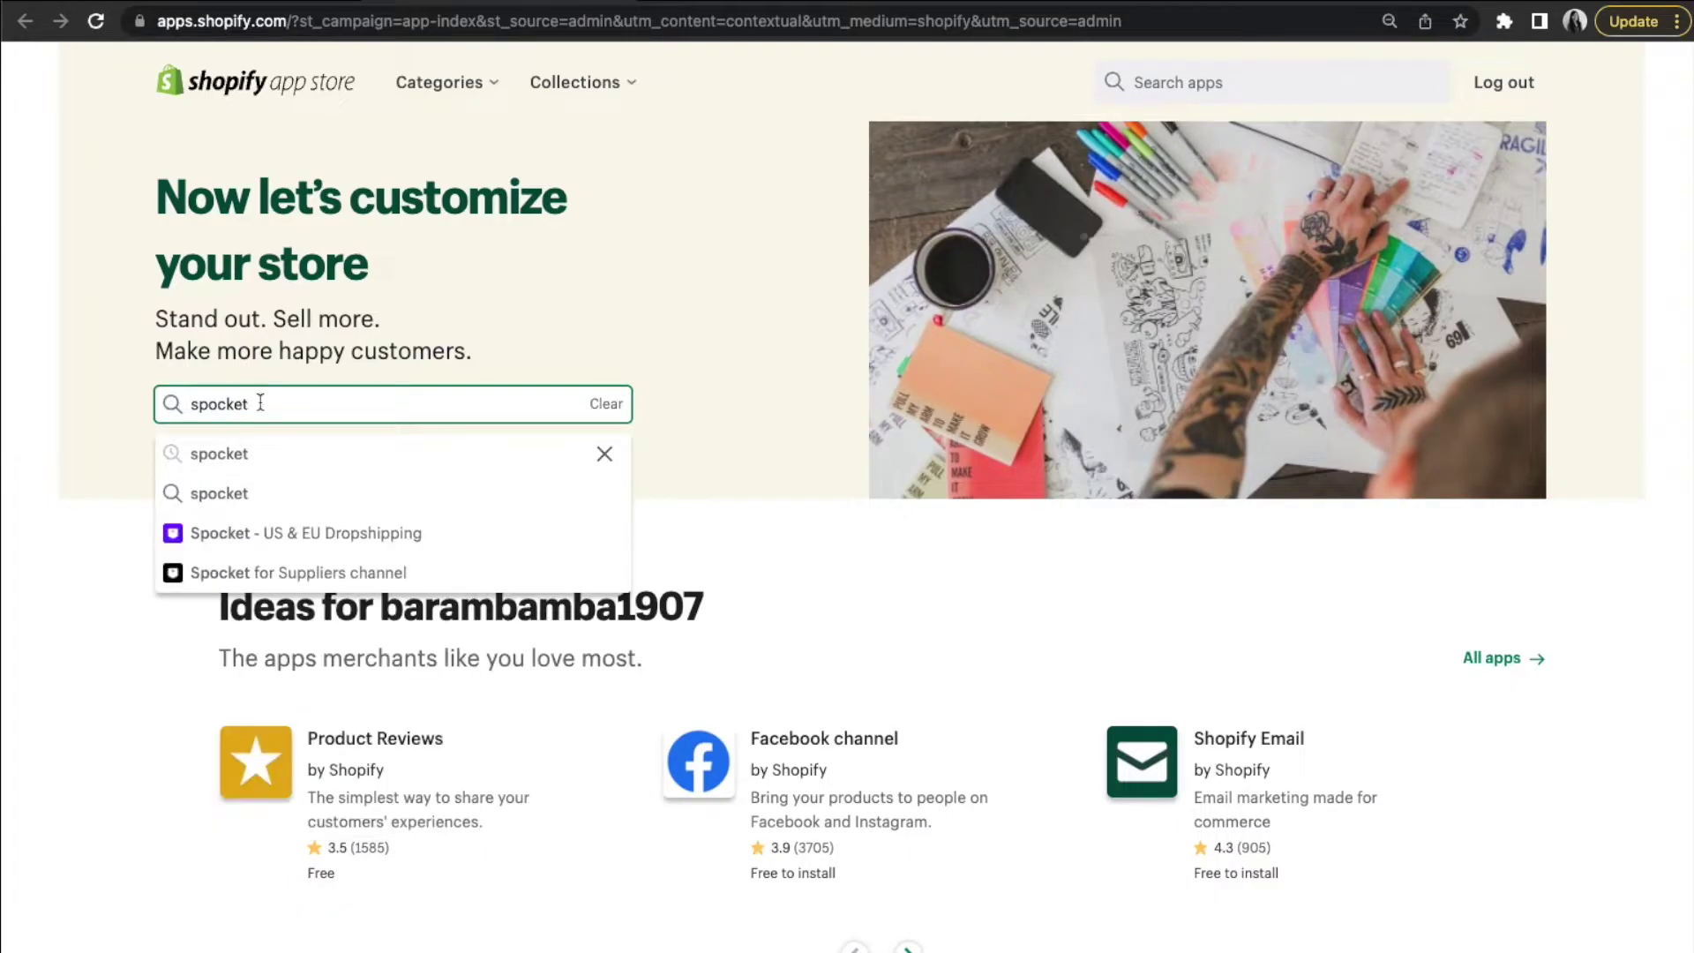
pyautogui.click(270, 547)
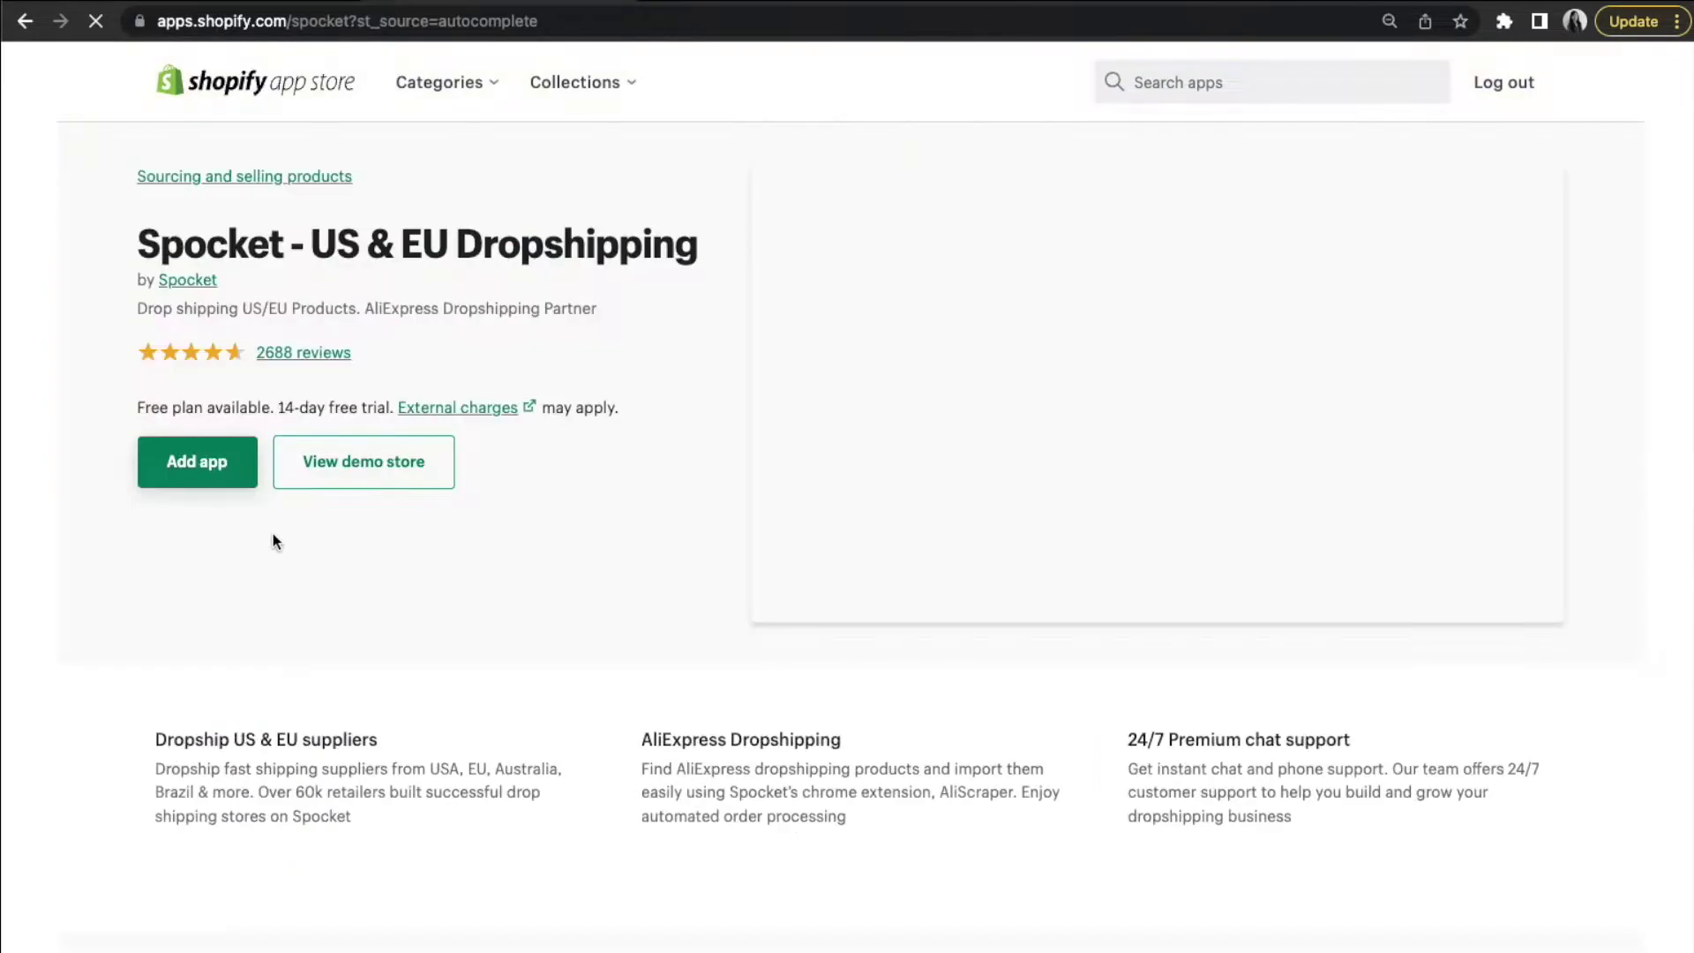
pyautogui.click(170, 466)
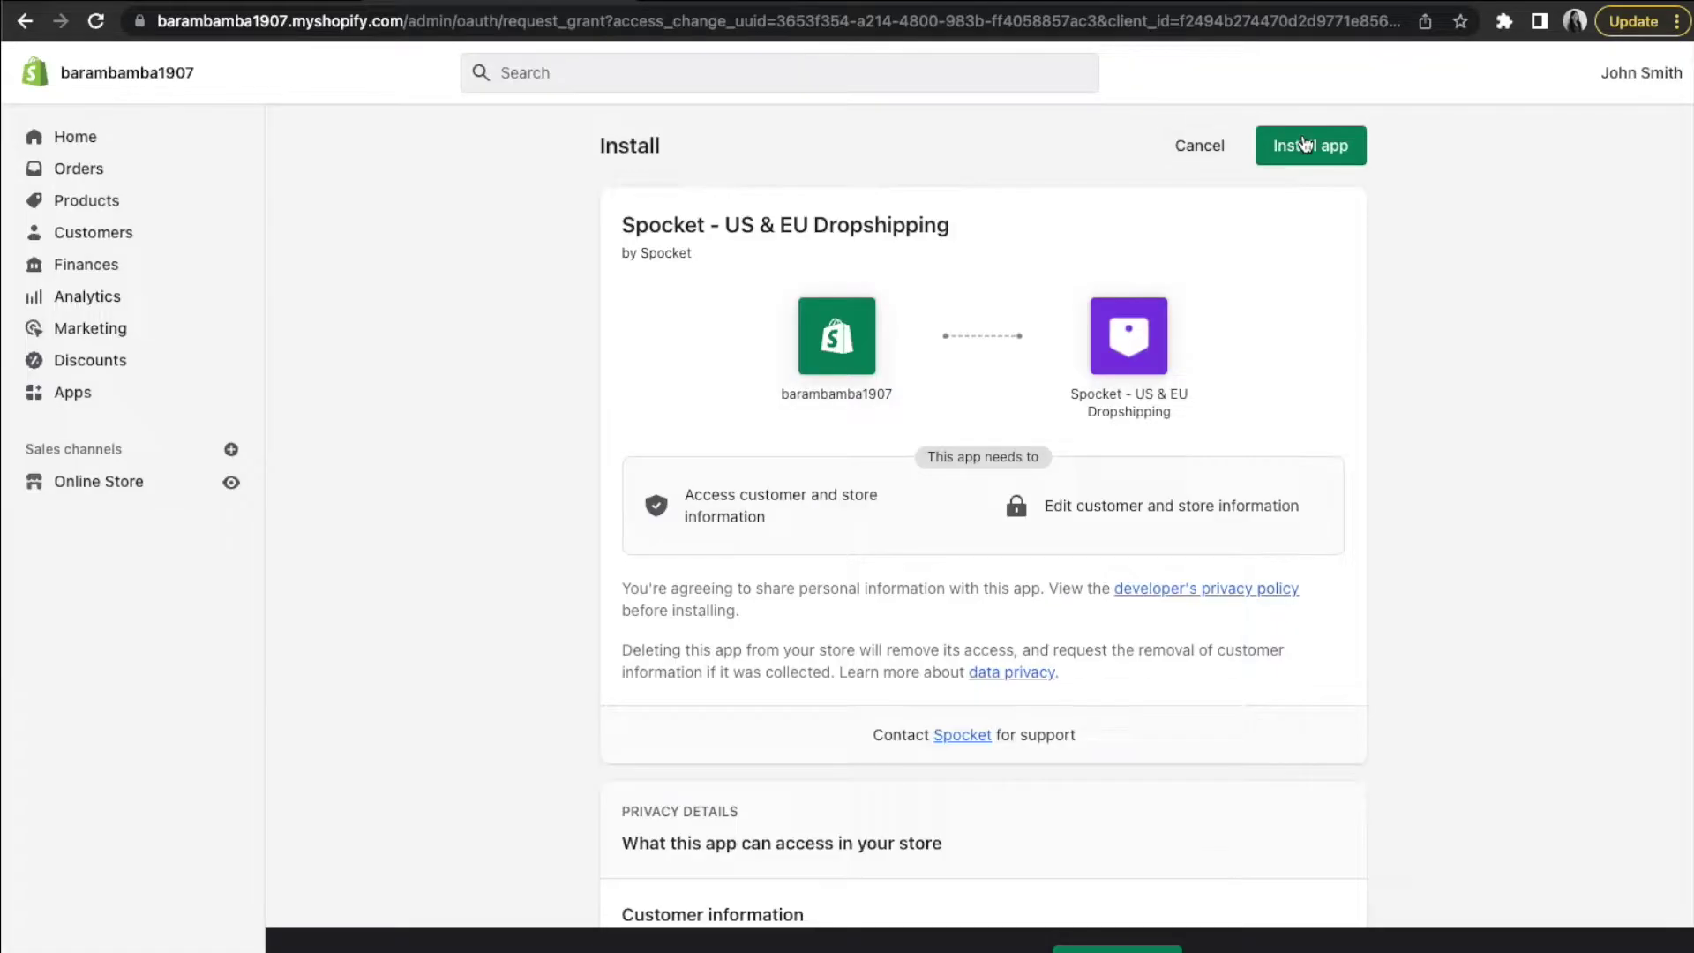
pyautogui.click(1312, 142)
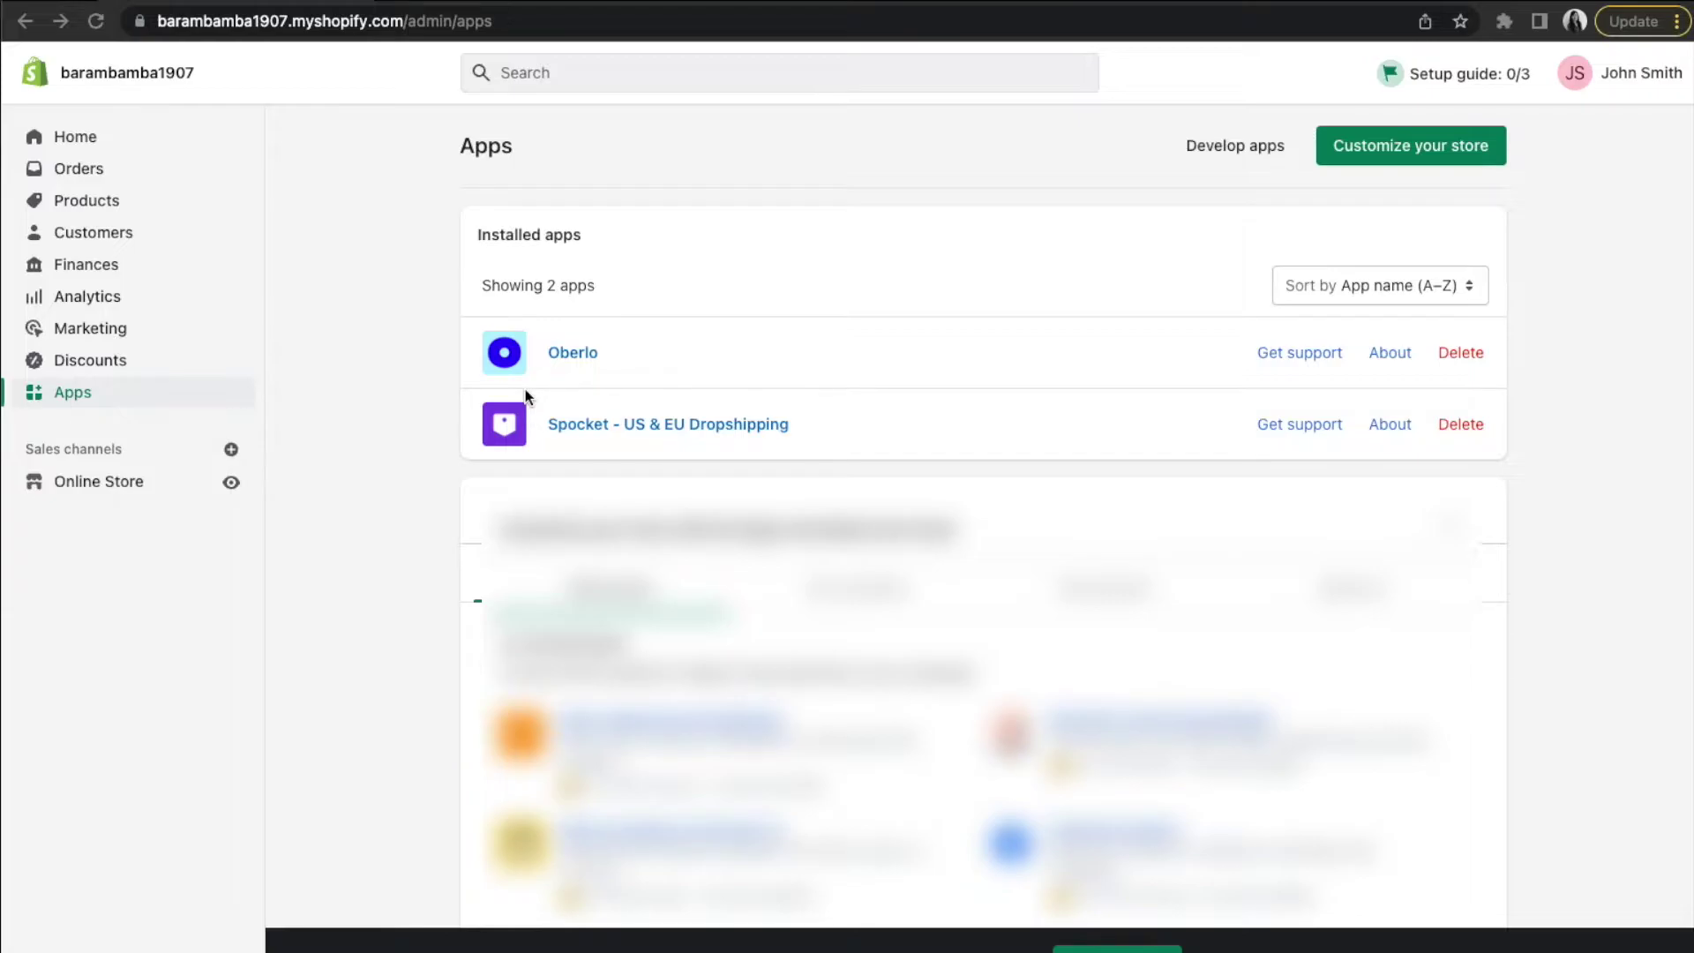
# Go to Oberlo's Products list and start Migrate Products to Spocket.
pyautogui.click(565, 354)
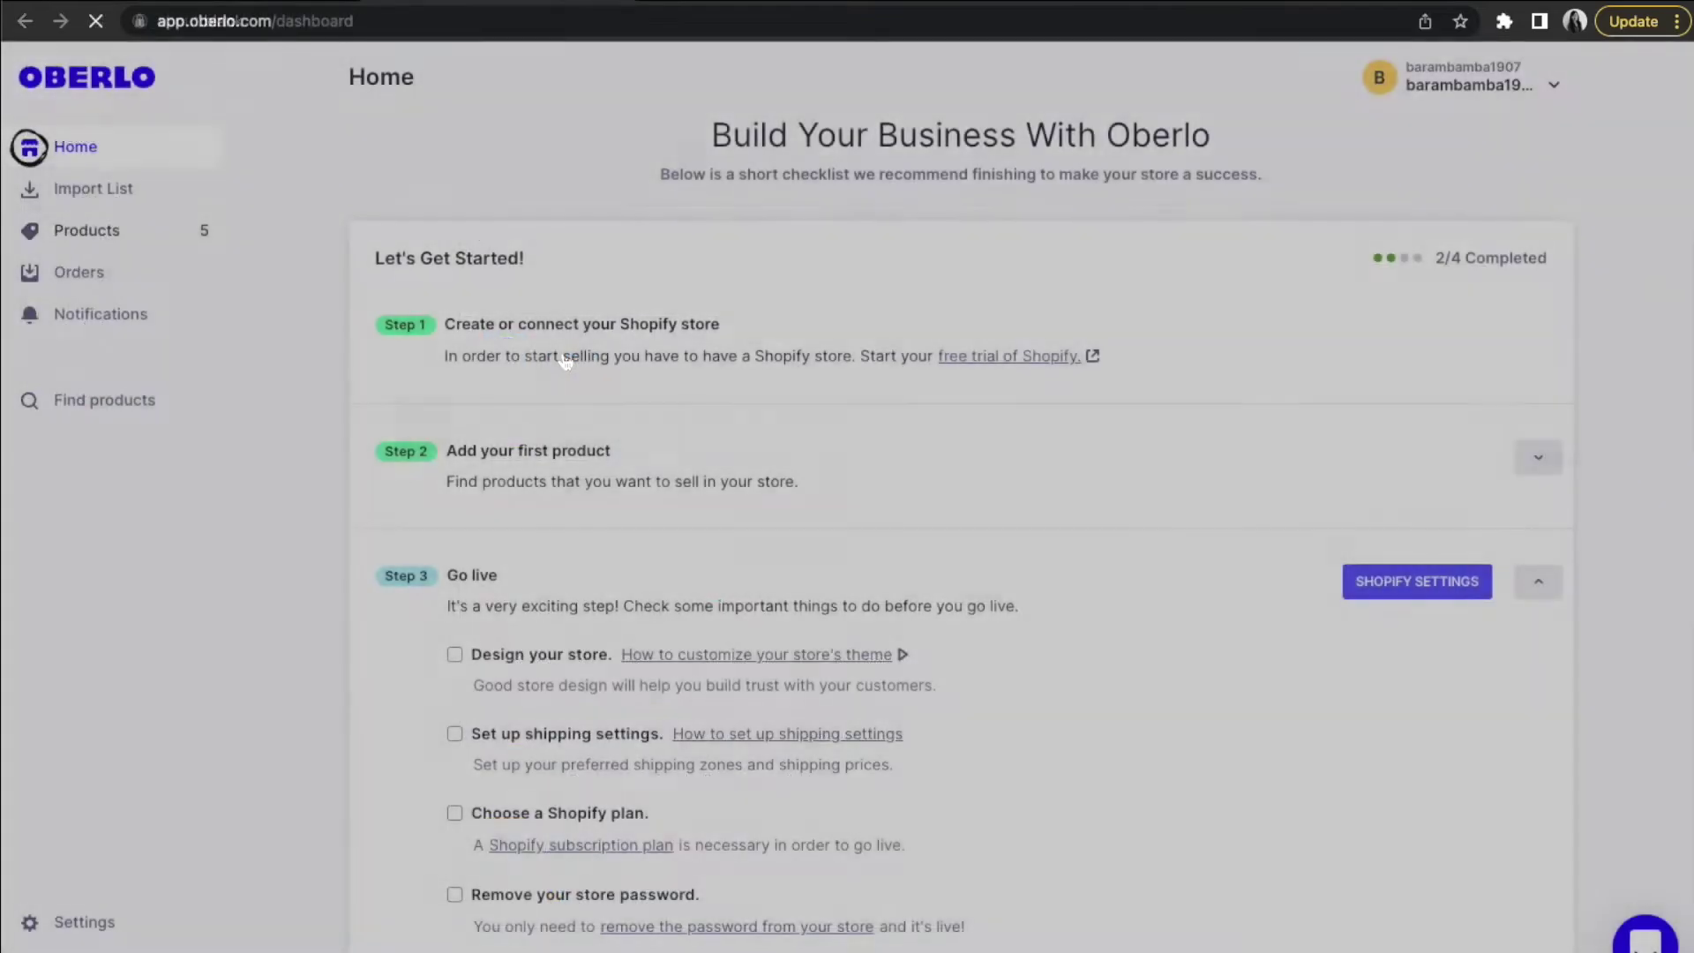
pyautogui.click(30, 231)
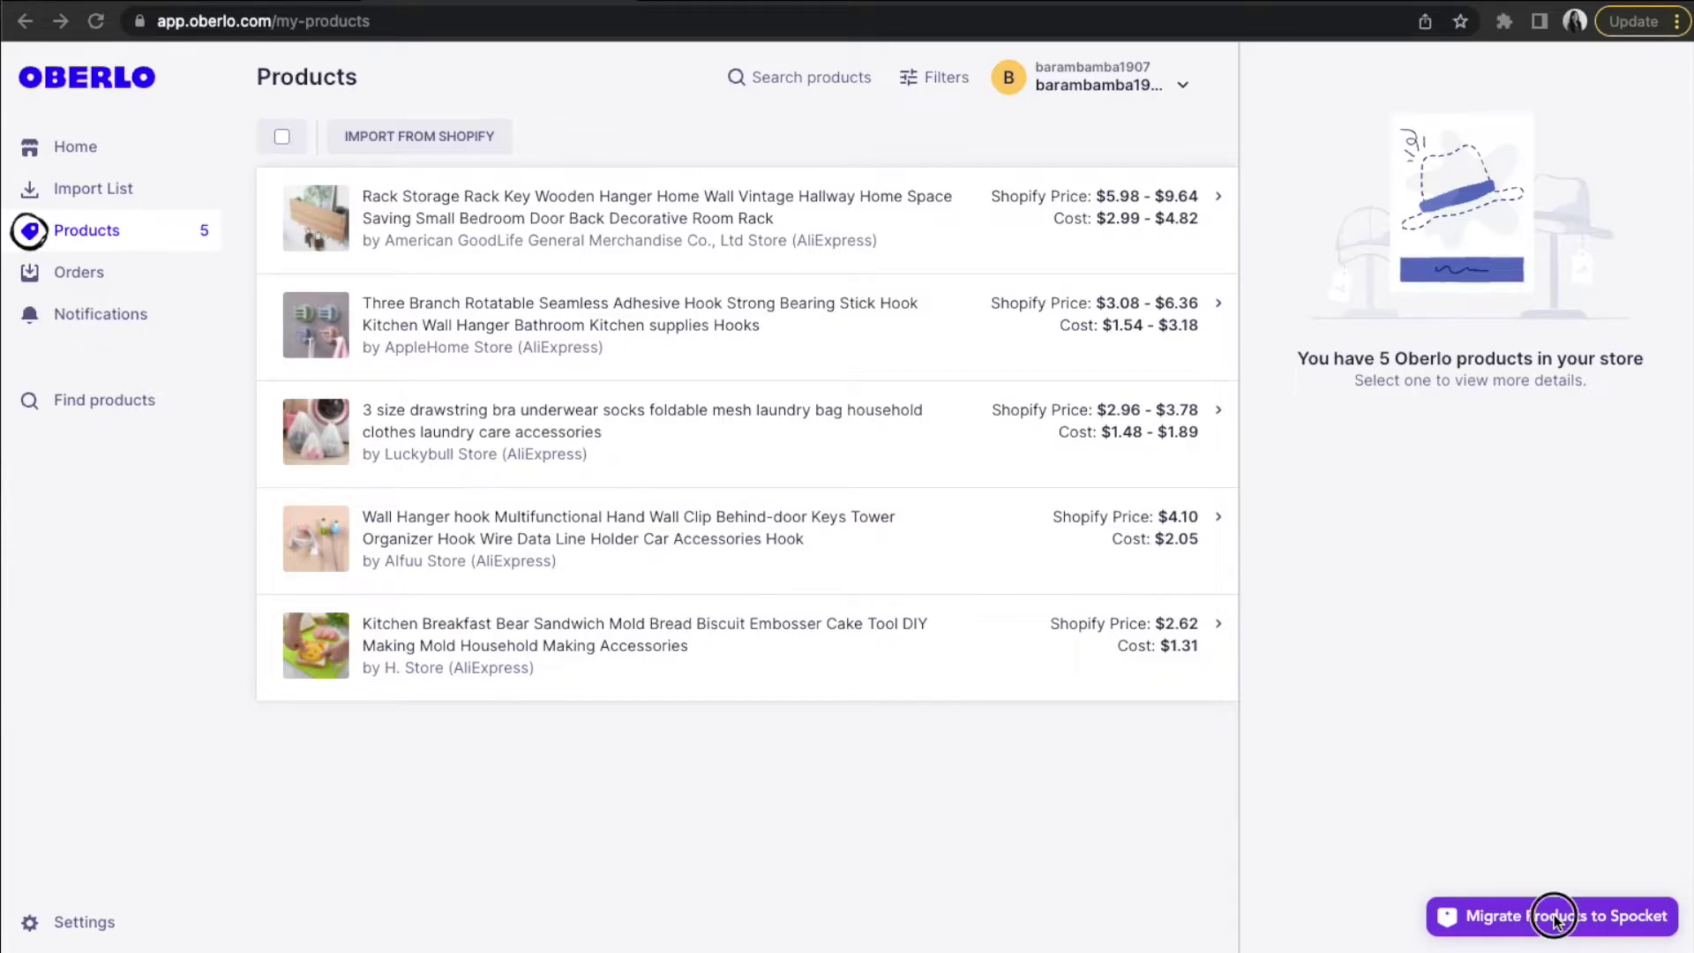
pyautogui.click(1557, 920)
# Log in to AliScraper with the suggested email, migrate the 5 products, and view them in Spocket.
pyautogui.click(1248, 344)
pyautogui.write('my')
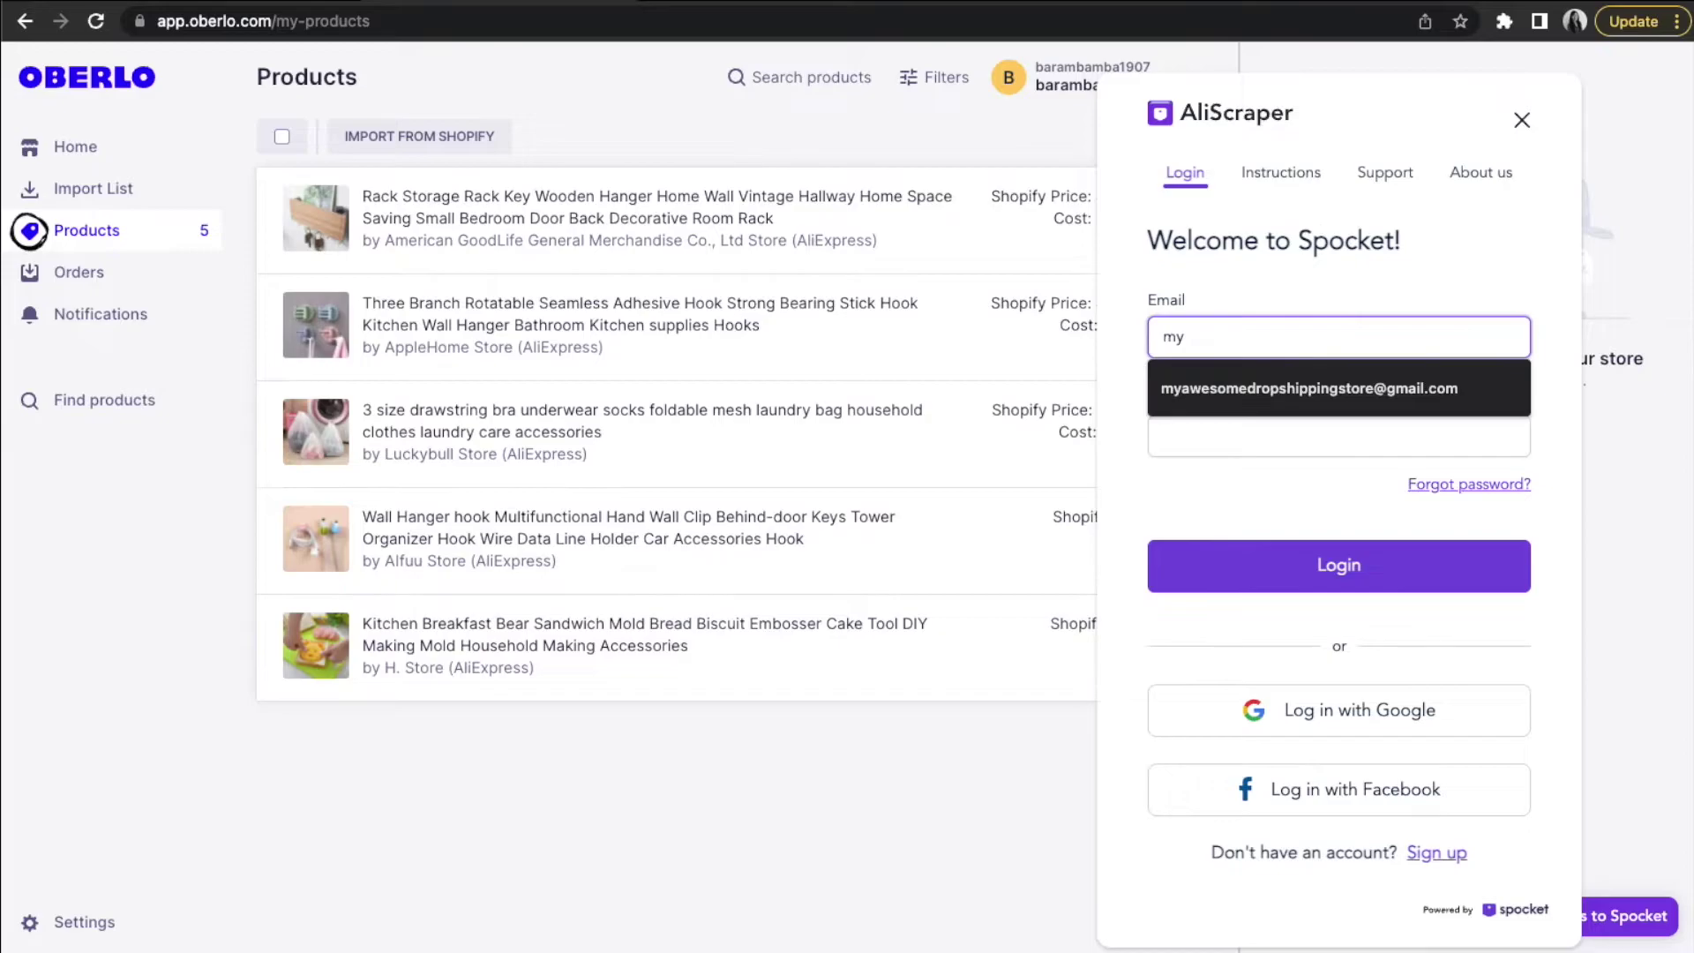
pyautogui.press('Down')
pyautogui.press('Return')
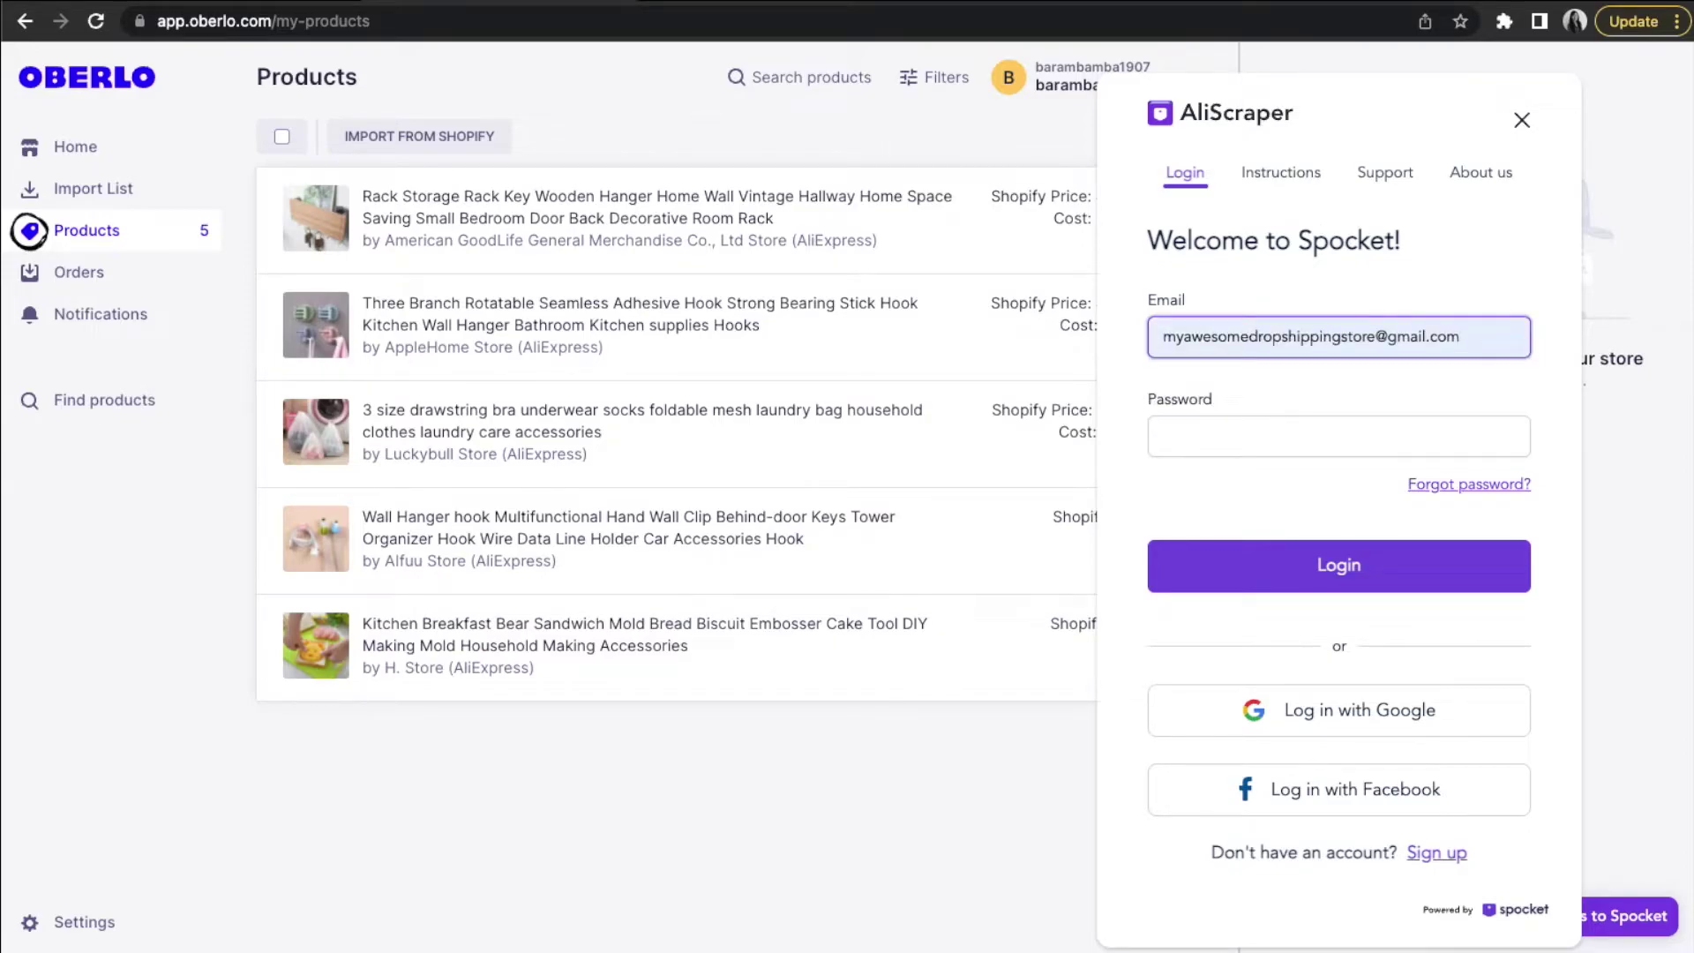
pyautogui.click(128, 769)
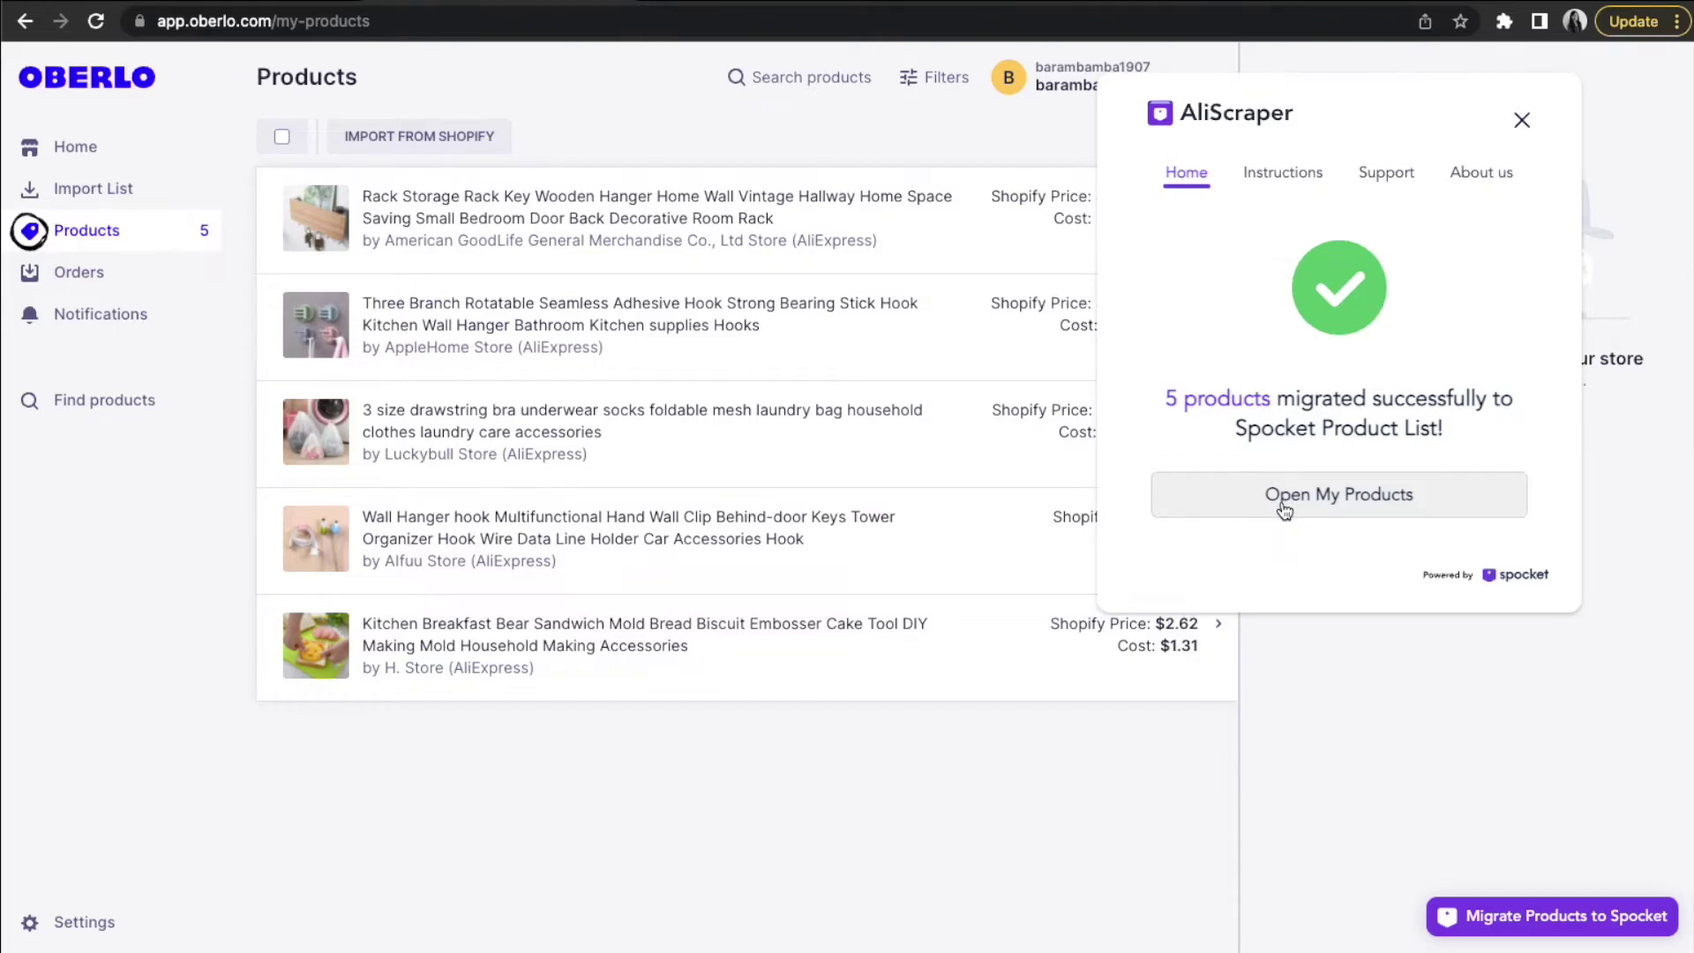
pyautogui.click(1283, 510)
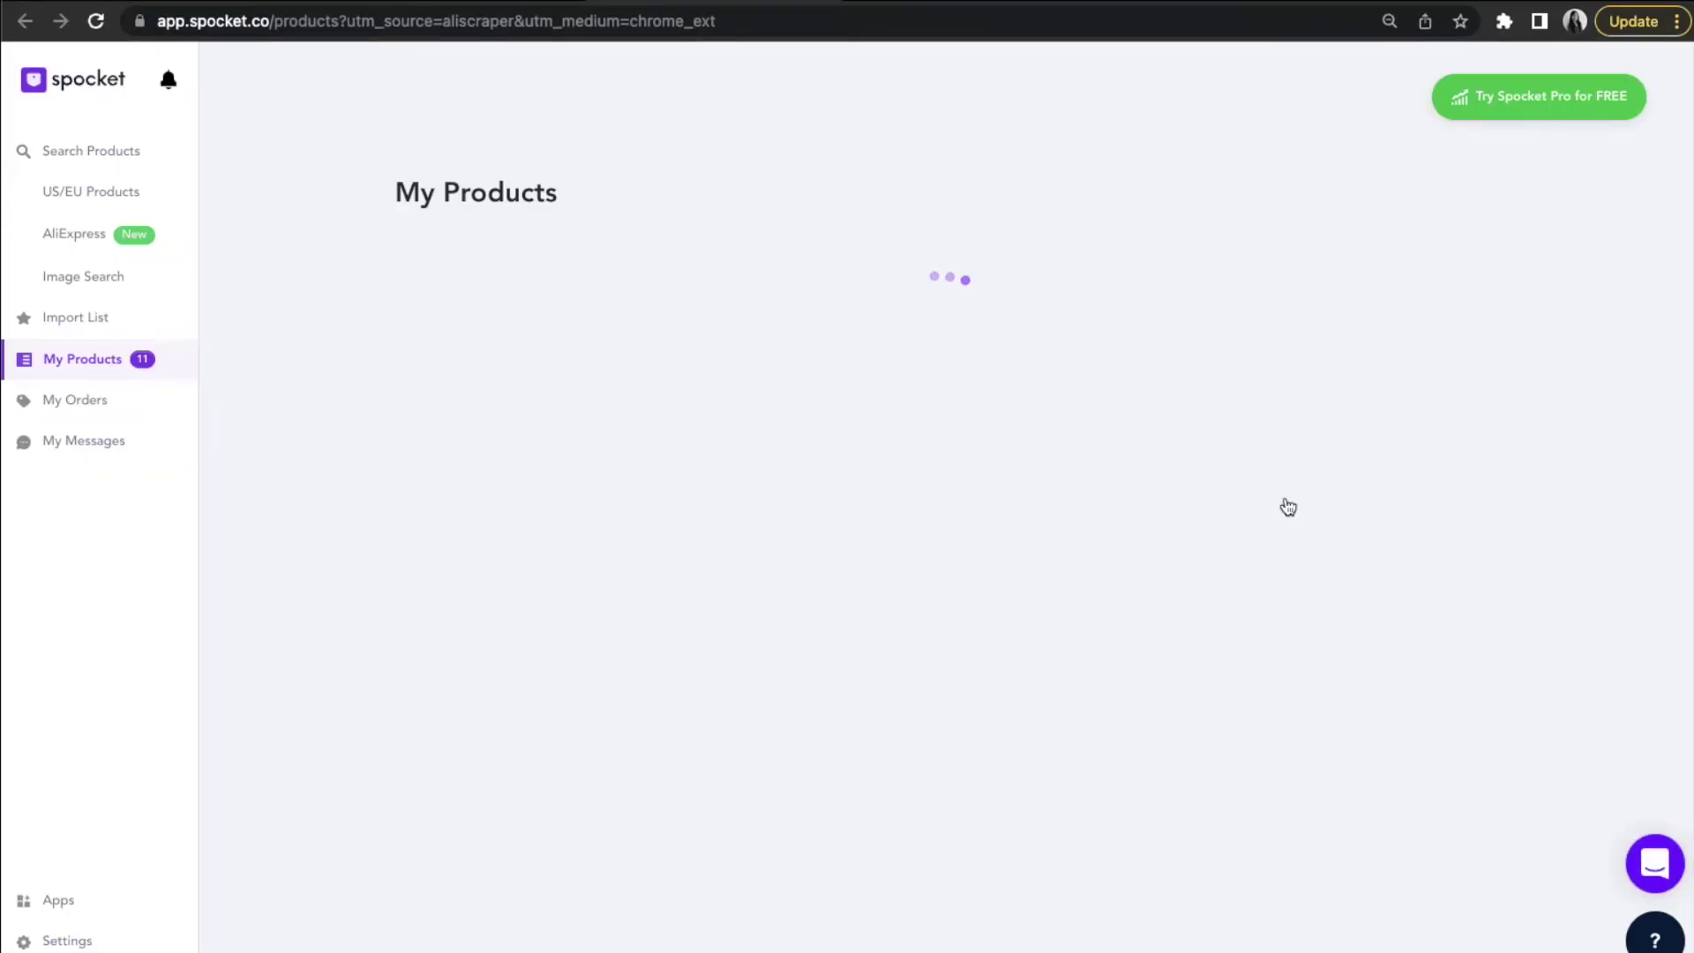
pyautogui.scroll(-1, 1285, 510)
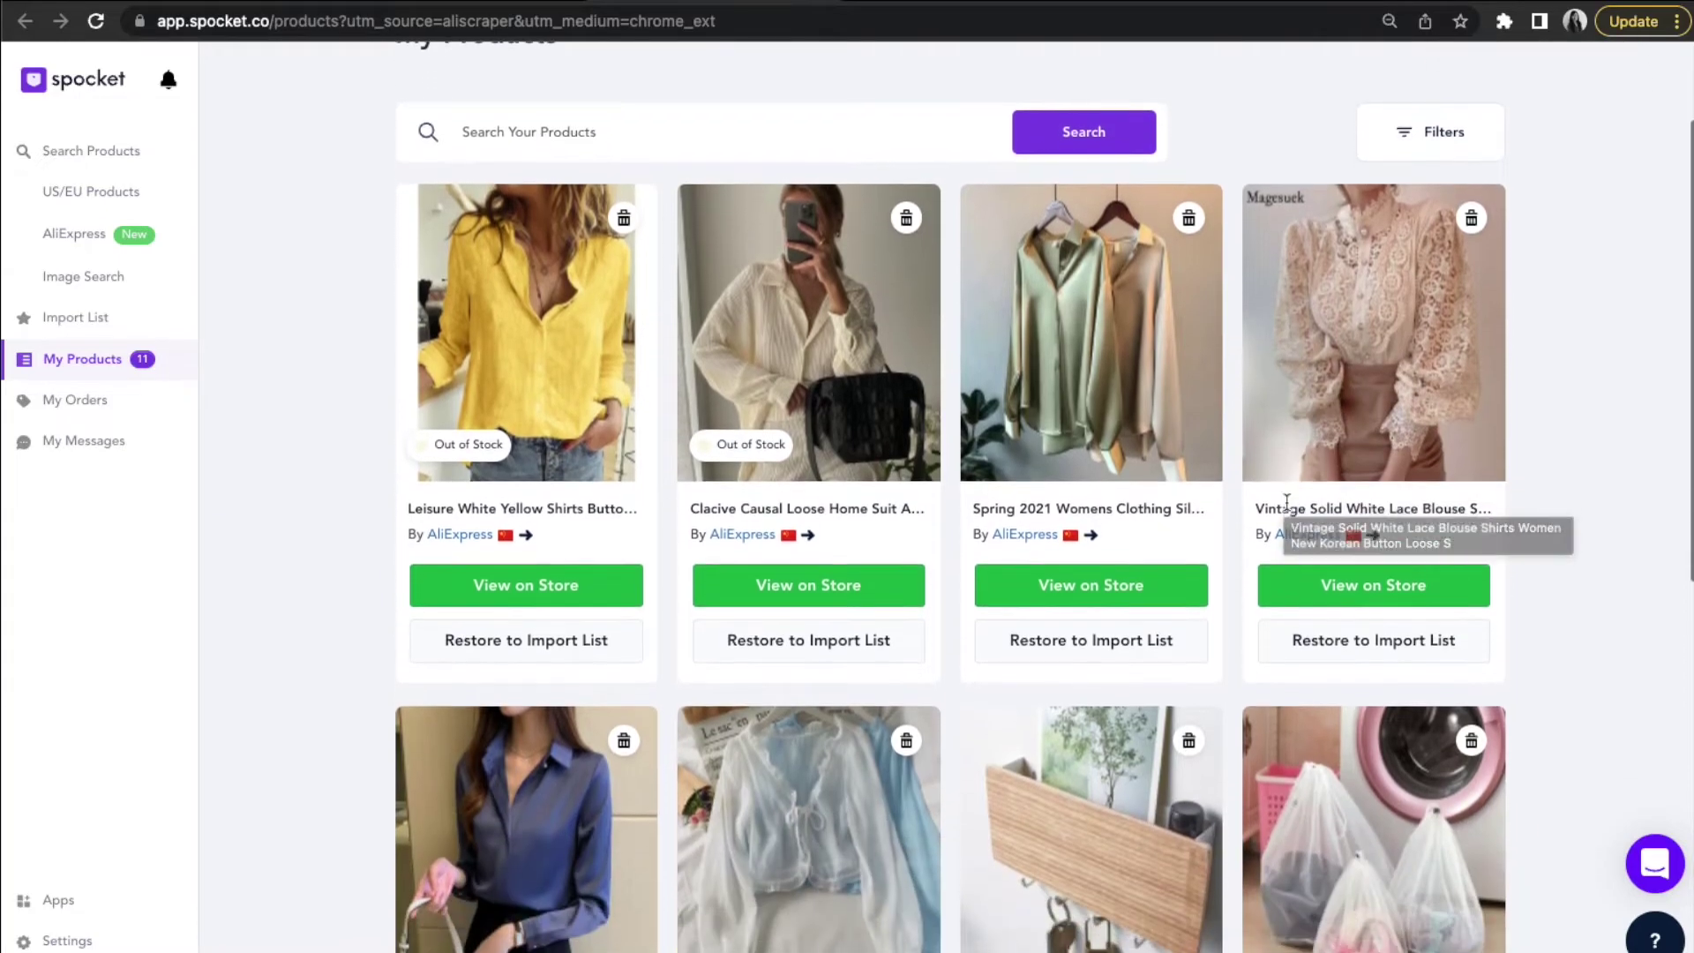
pyautogui.scroll(-1, 1286, 509)
pyautogui.scroll(-1, 1285, 513)
pyautogui.scroll(-1, 1285, 510)
pyautogui.scroll(-1, 1284, 510)
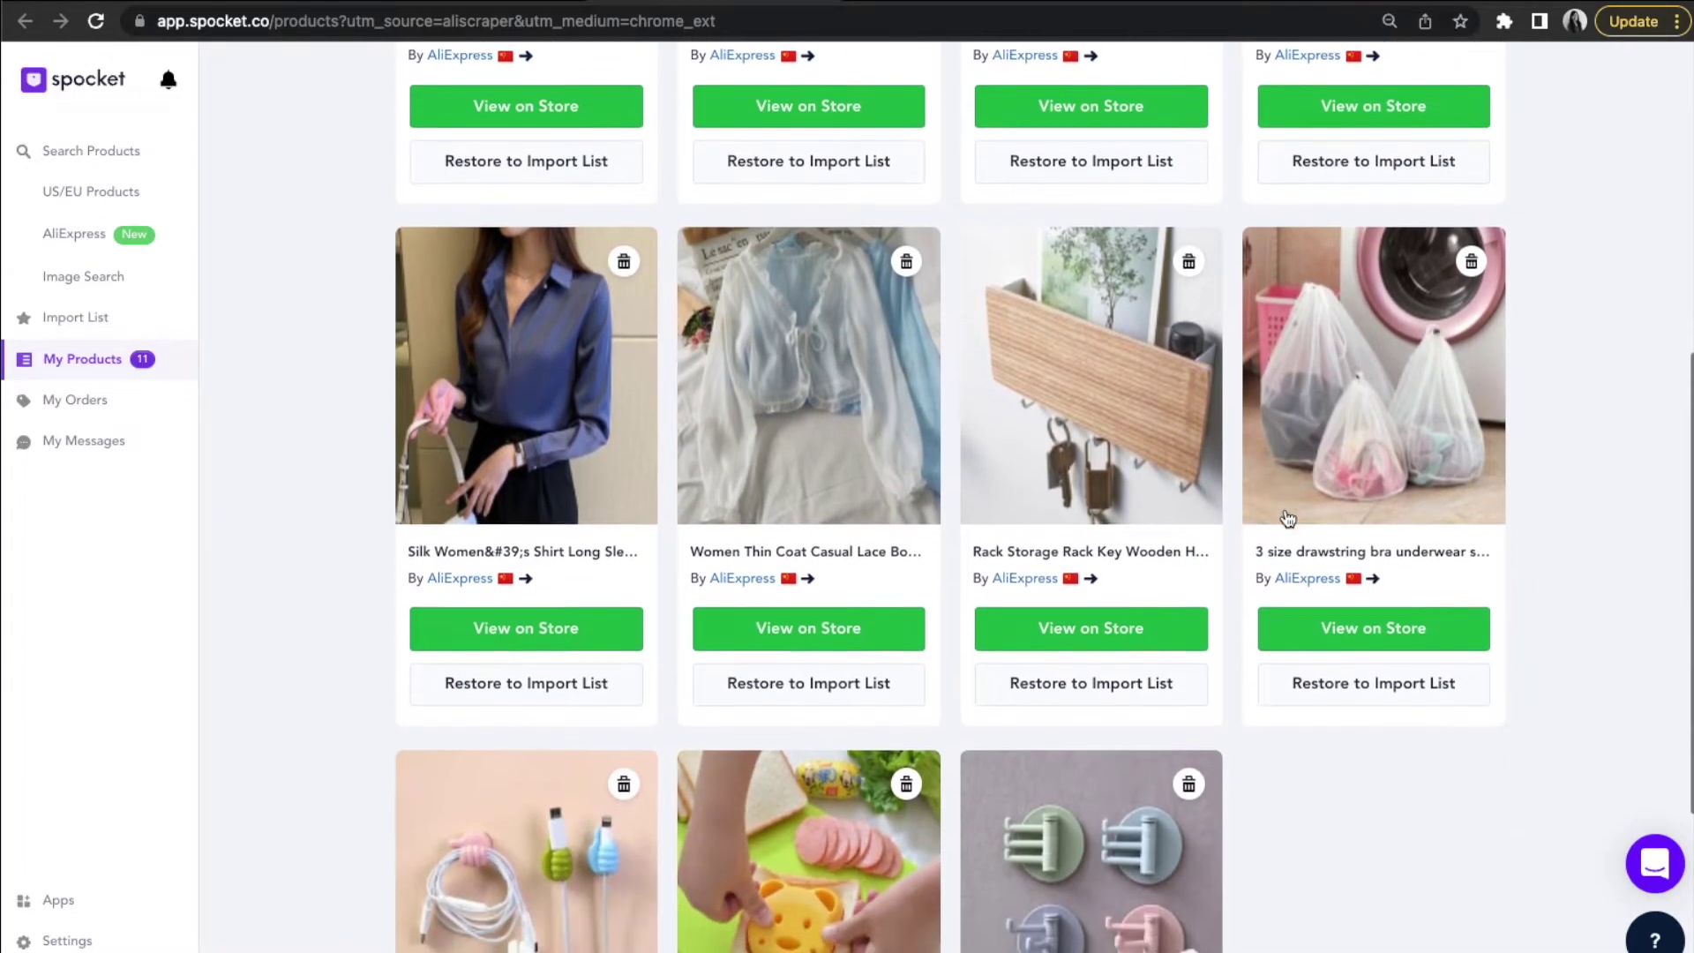
pyautogui.scroll(-1, 1285, 510)
pyautogui.scroll(-1, 1287, 520)
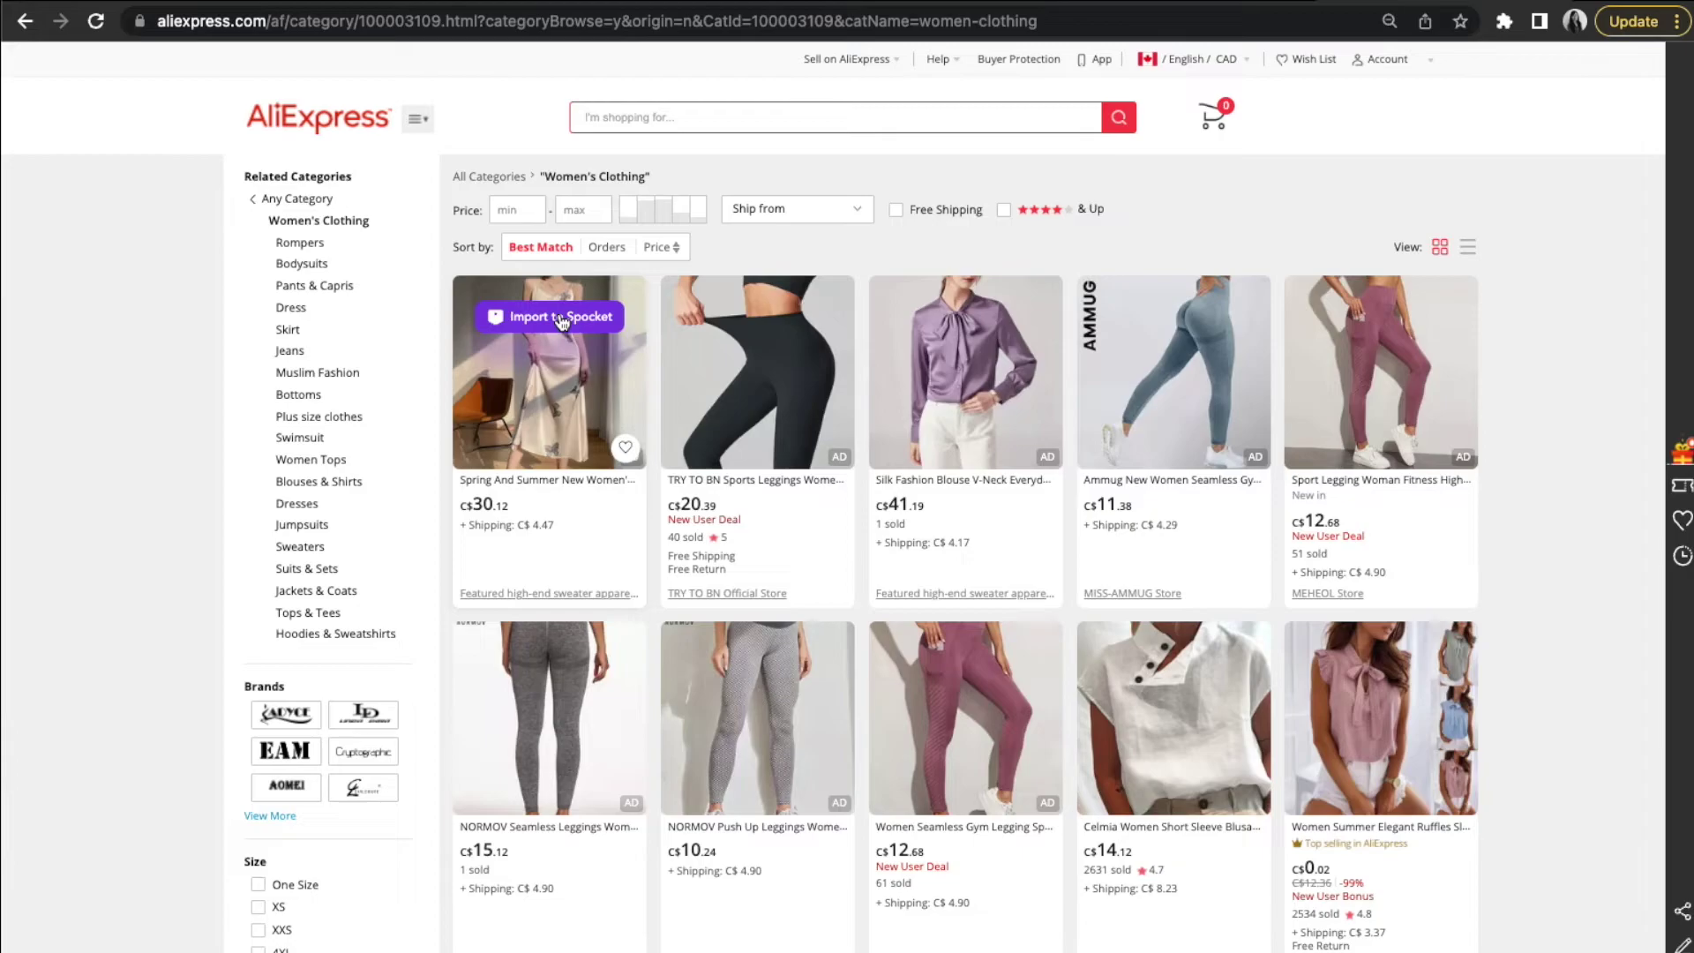
# Import an AliExpress women's clothing item, then reach Spocket's Help Center via AliScraper Support.
pyautogui.click(561, 322)
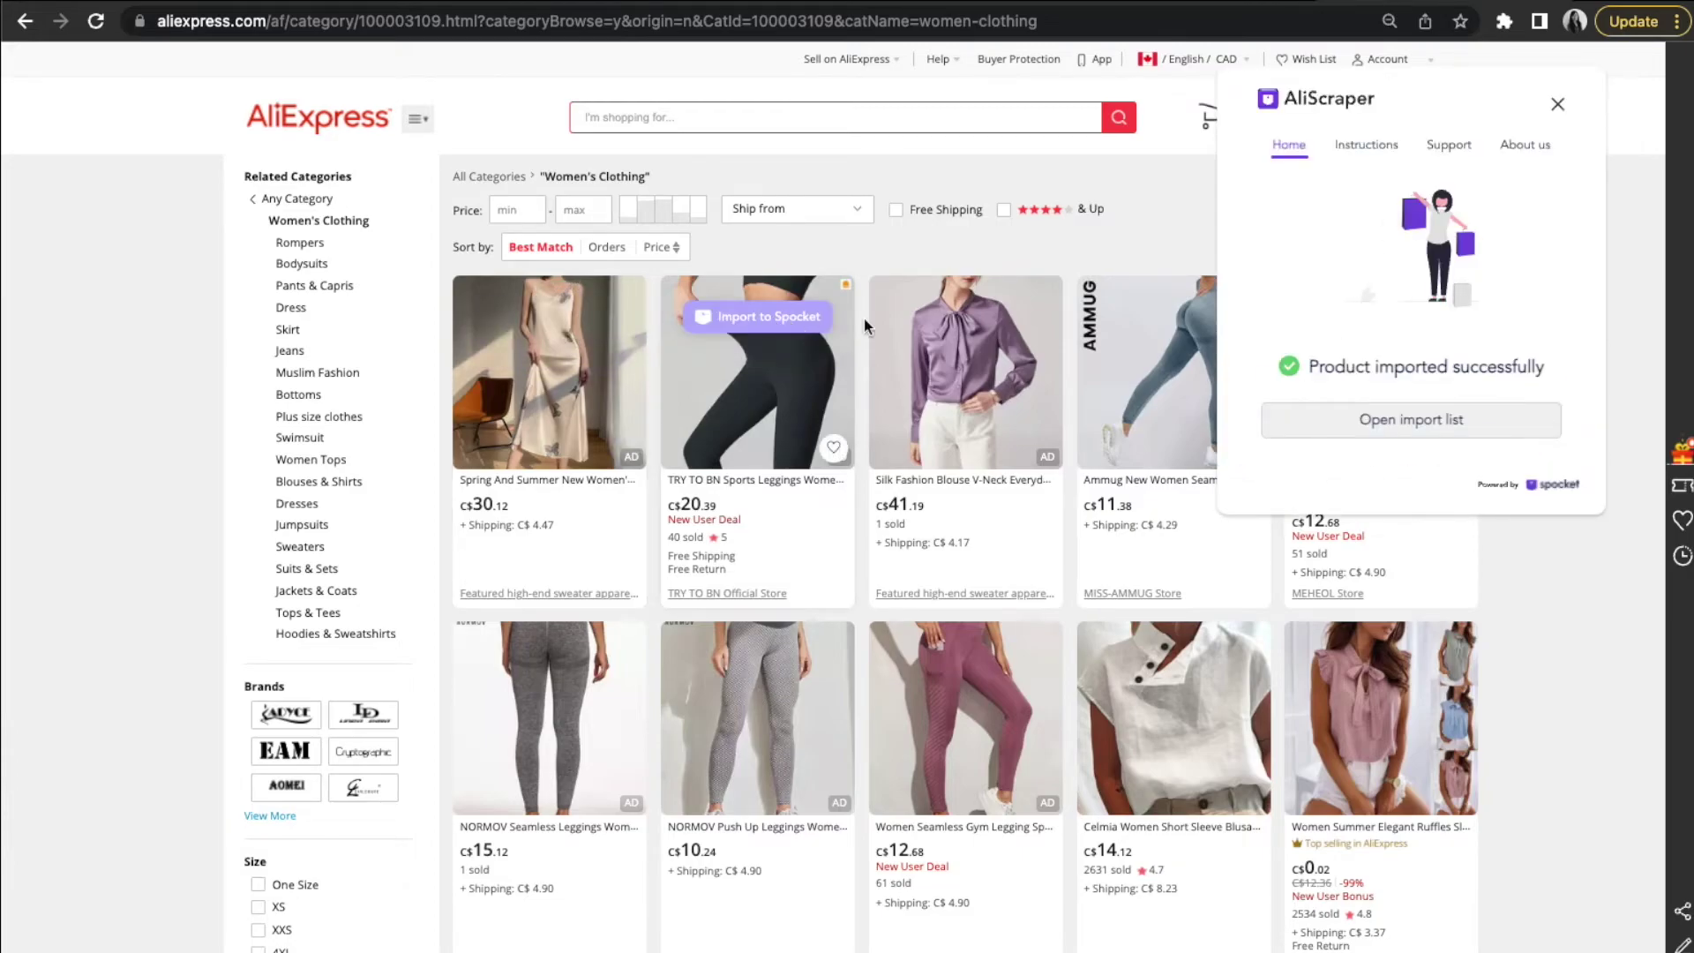
pyautogui.click(1450, 145)
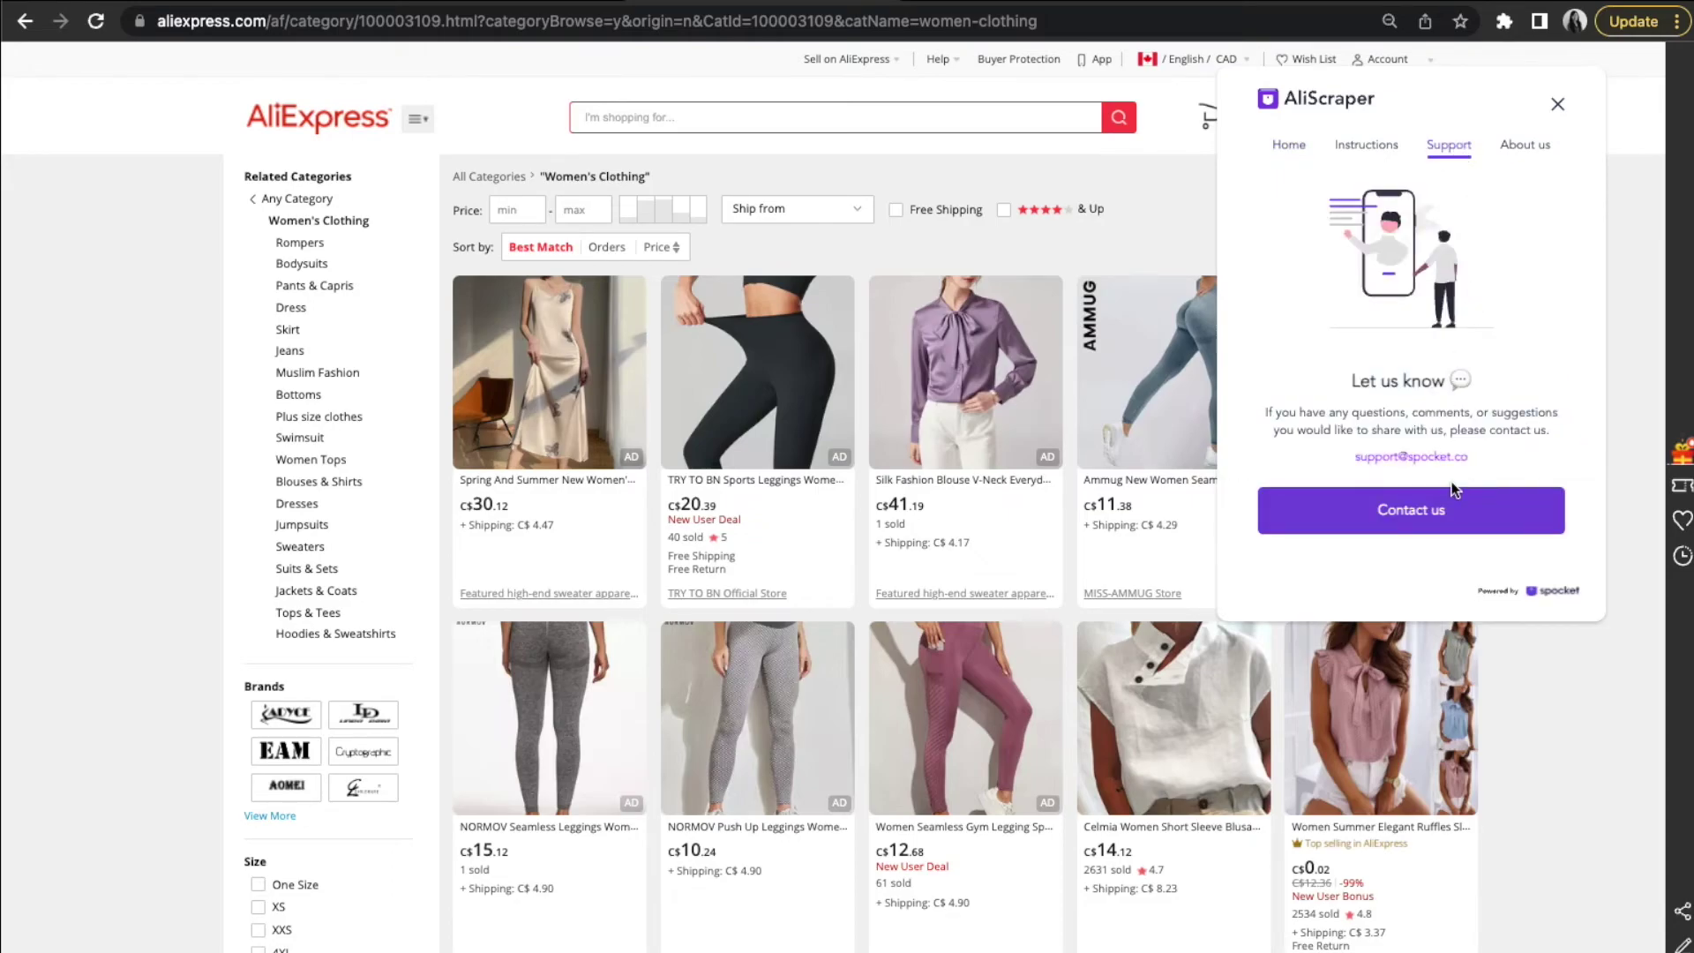
pyautogui.click(1416, 510)
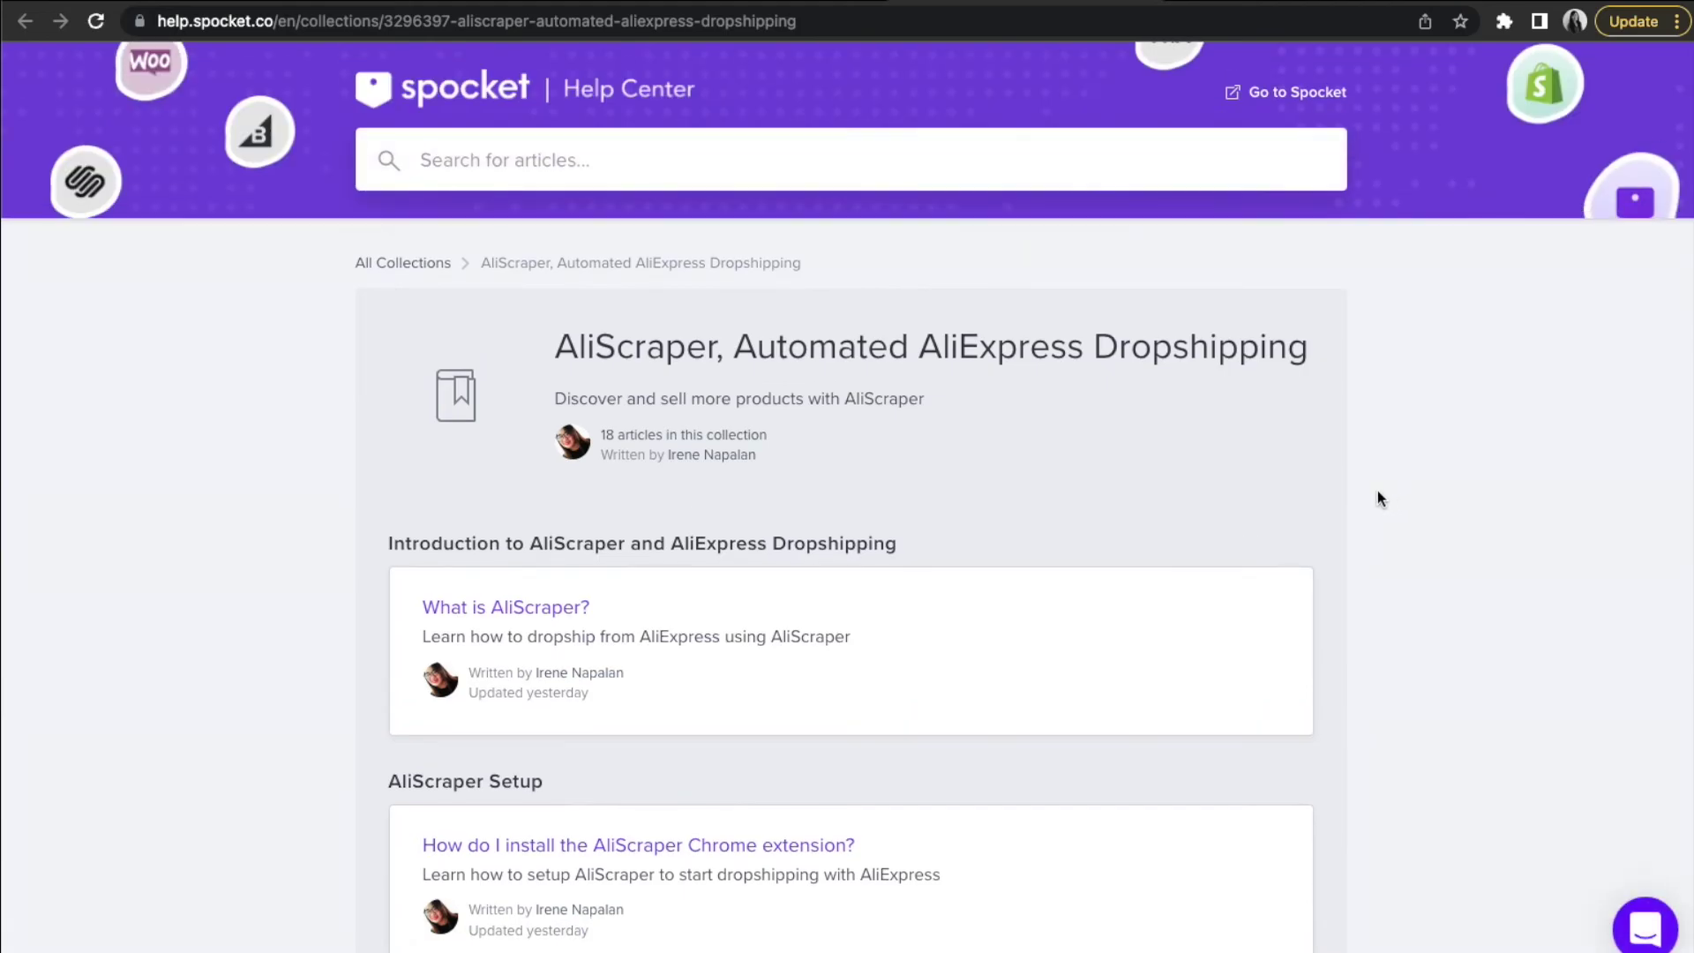